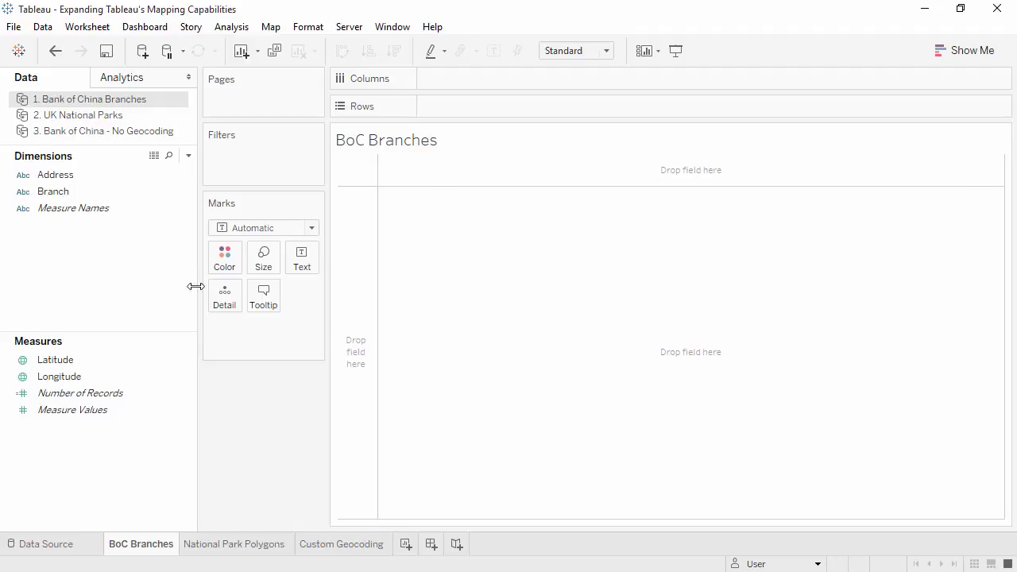
Examine the underlying records of the Bank of China Branches data source, including the Branch, Latitude and Longitude columns
click(154, 157)
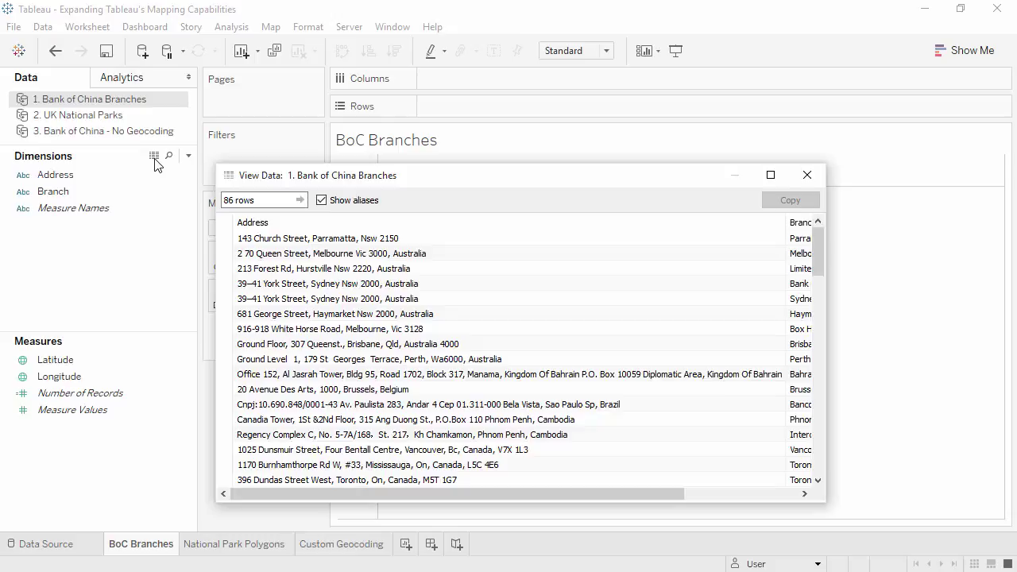
drag(328, 492, 420, 495)
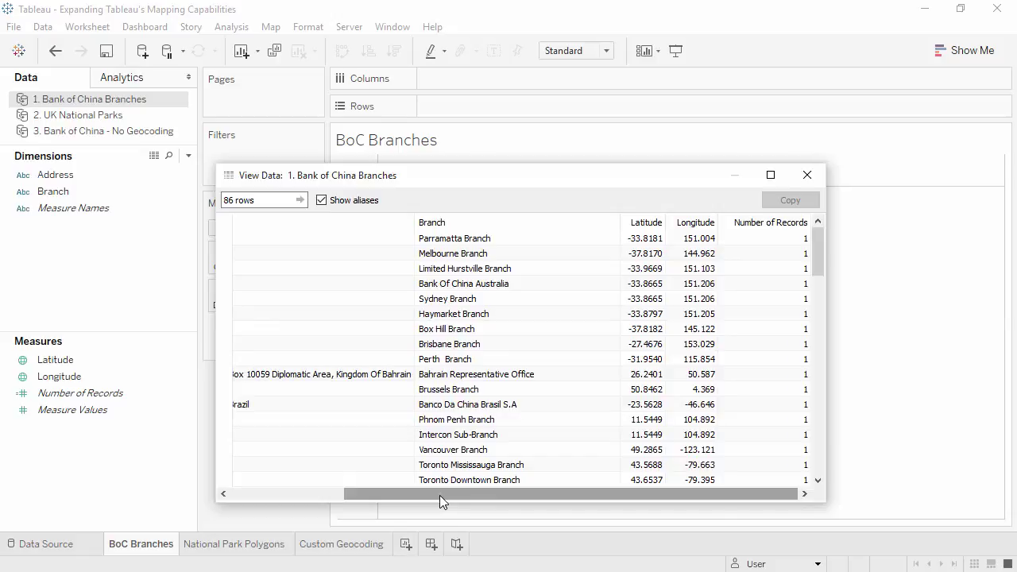
click(810, 176)
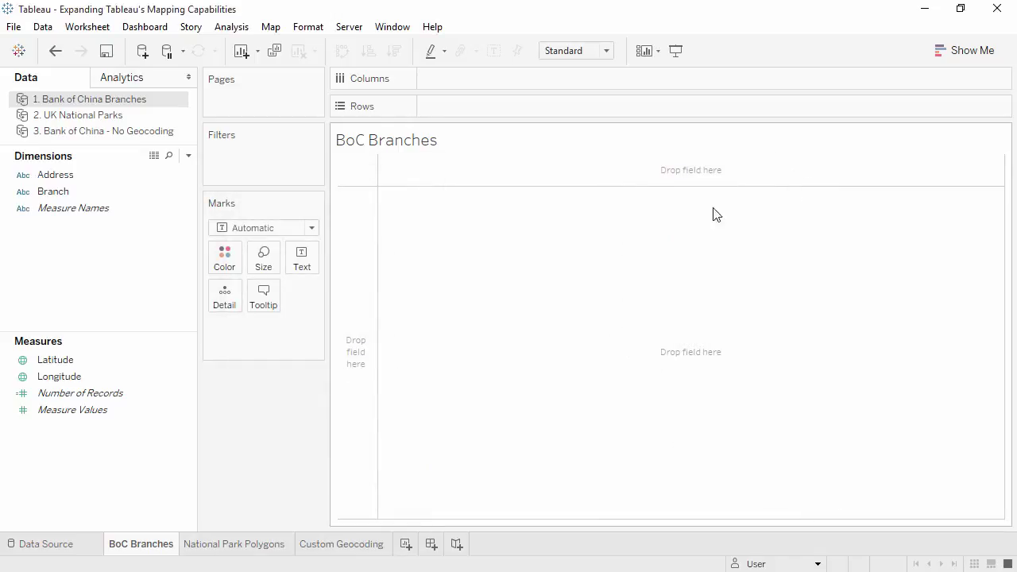
Map the Bank of China branches by Latitude and Longitude, and label the marks with Branch
click(171, 360)
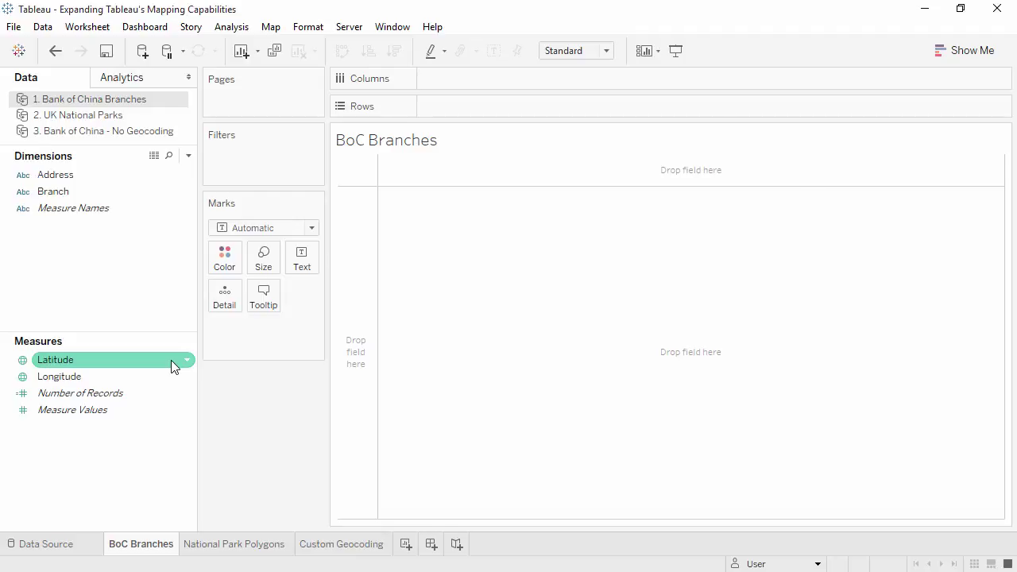
double_click(171, 359)
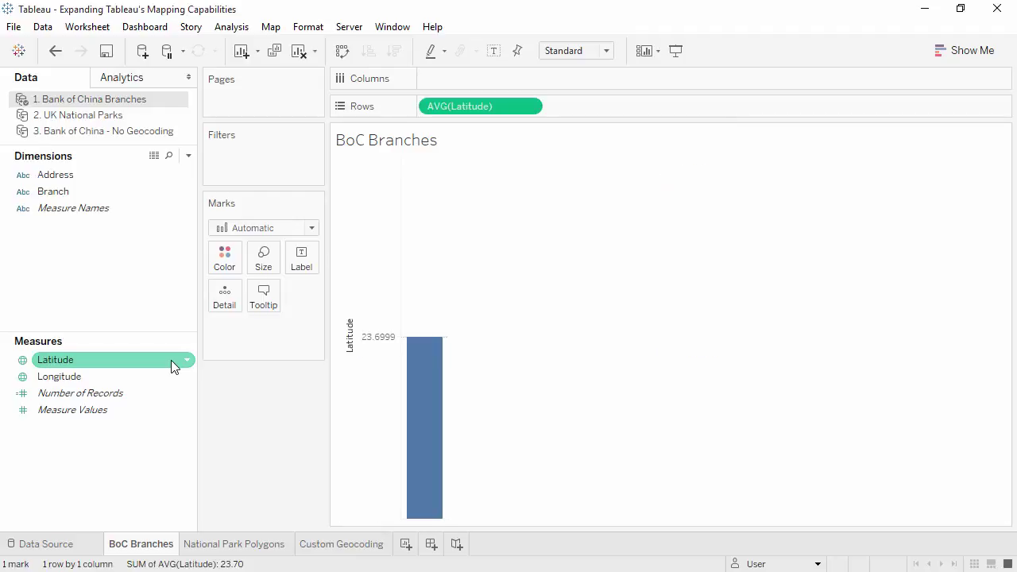
click(165, 377)
double_click(164, 370)
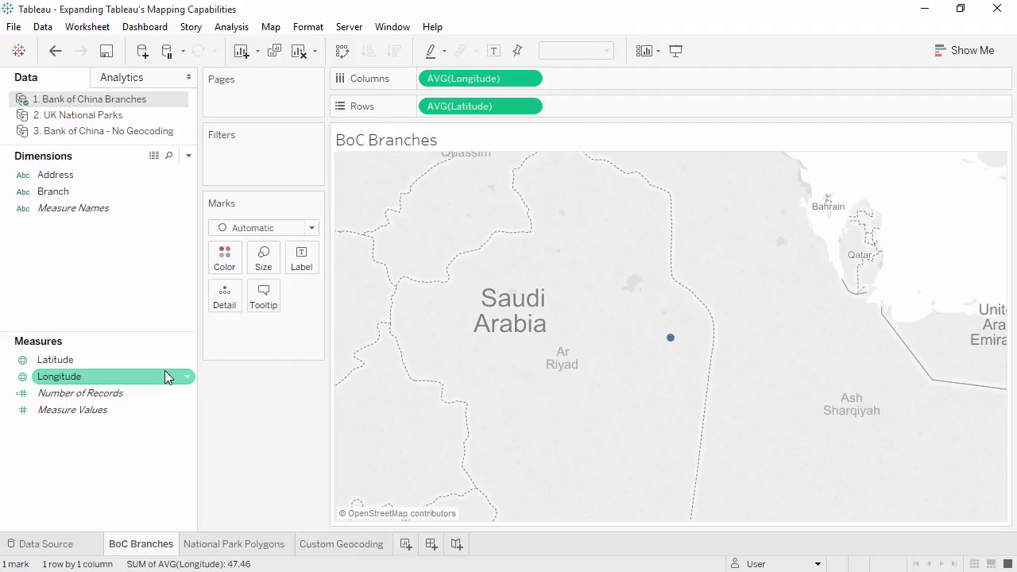
drag(80, 193, 301, 262)
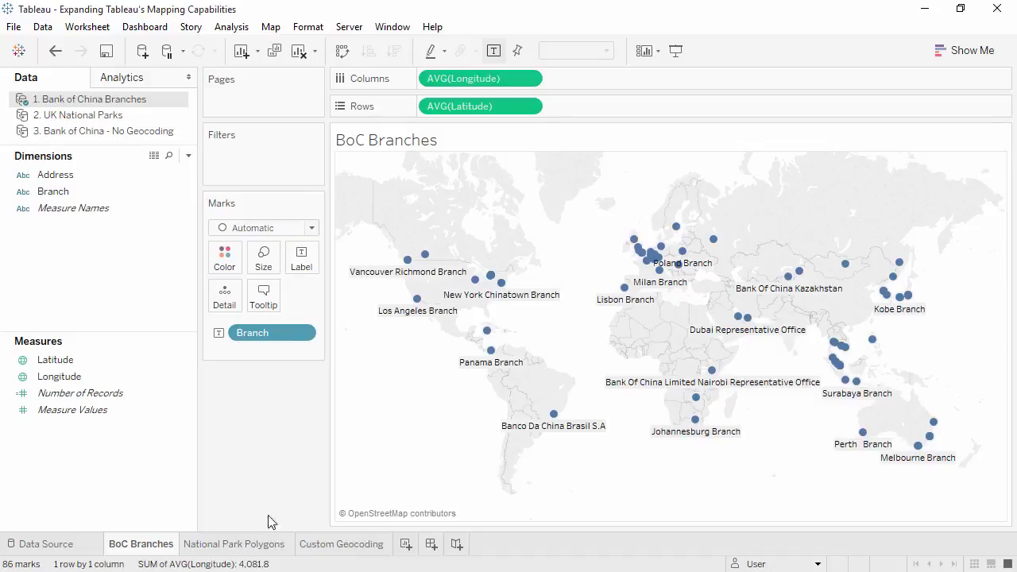
On the National Park Polygons sheet, select the UK National Parks data source and set the mark type to Polygon
click(270, 545)
click(140, 117)
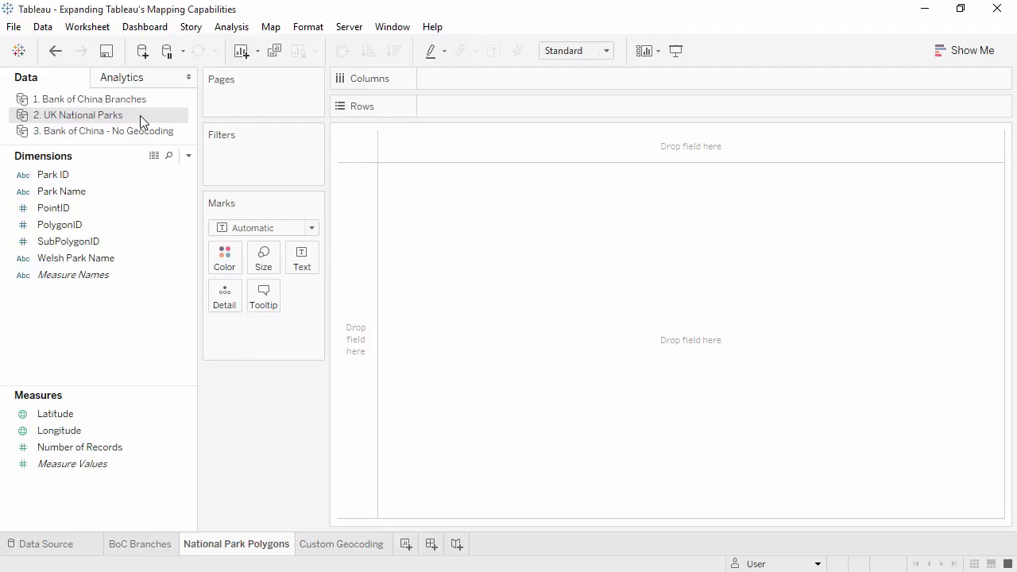
click(261, 227)
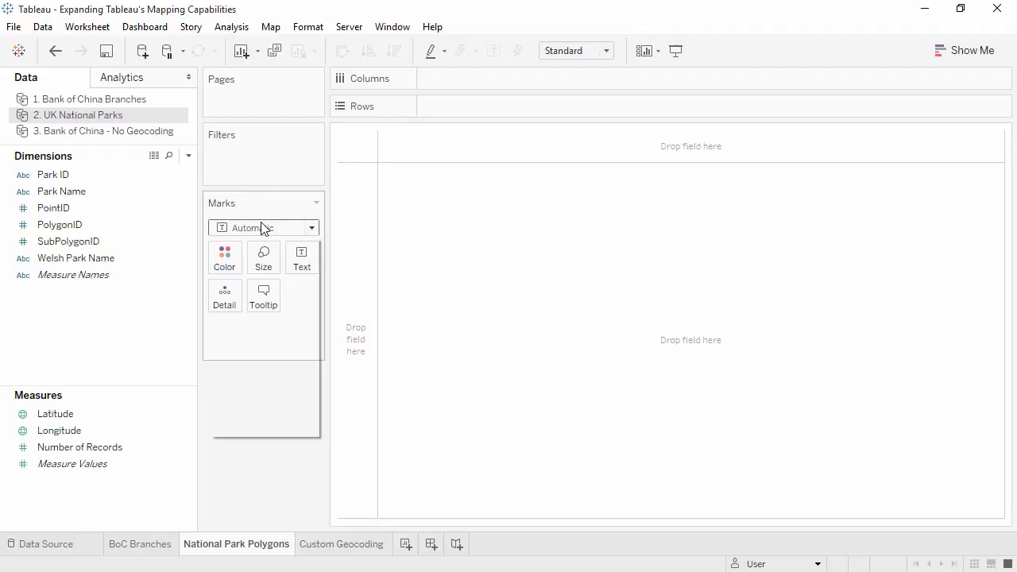
click(263, 427)
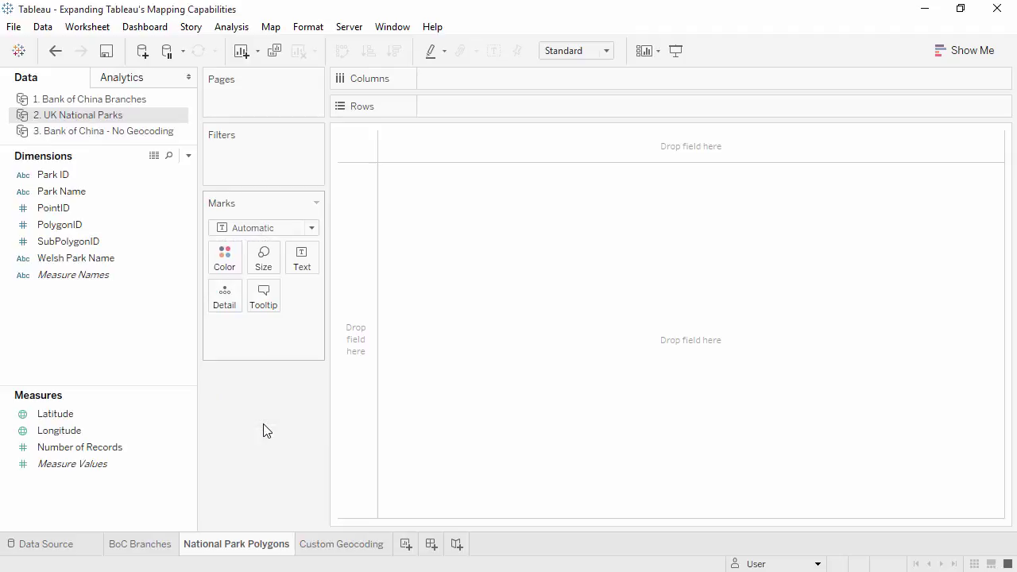
Draw the park polygons using Park Name, PolygonID and SubPolygonID as detail, PointID as path, and Latitude and Longitude as rows and columns
click(122, 191)
drag(123, 198, 224, 304)
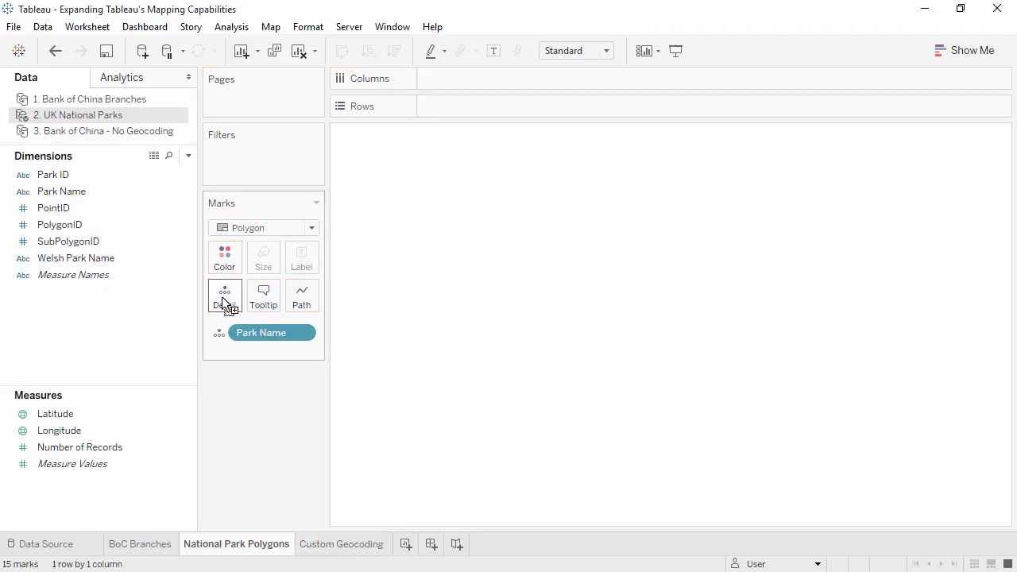
drag(134, 210, 292, 298)
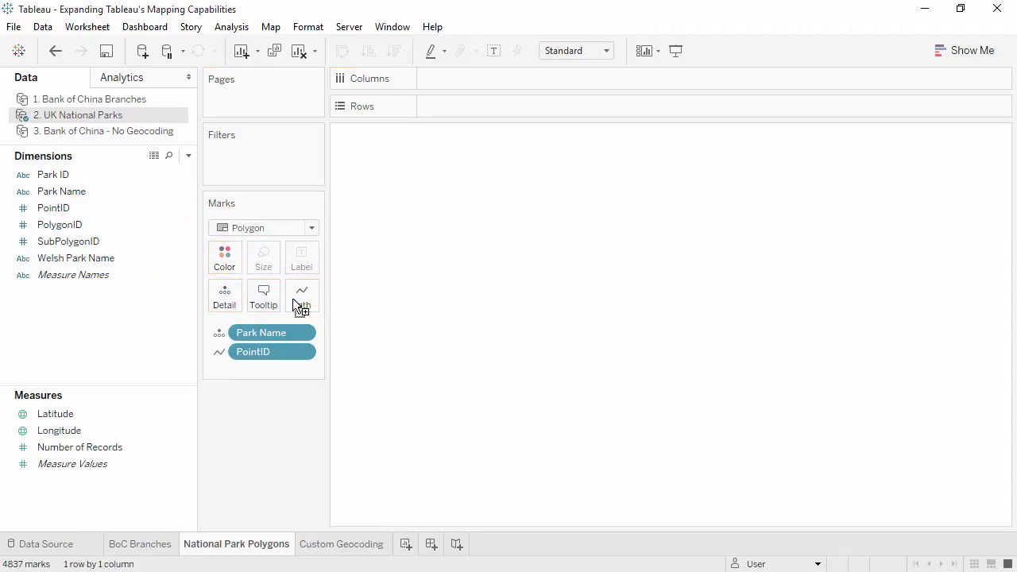
drag(166, 227, 225, 291)
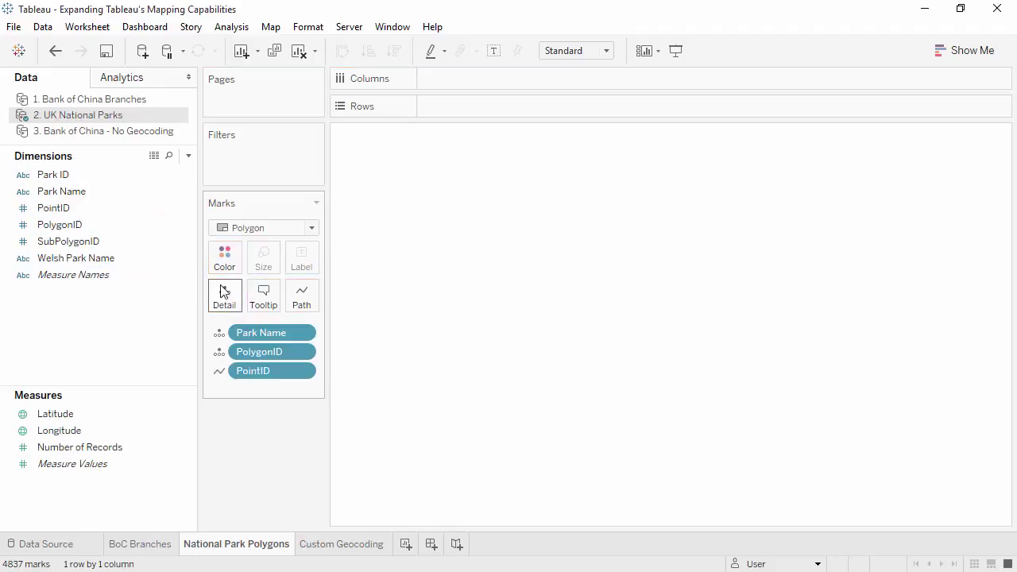
drag(153, 251, 223, 306)
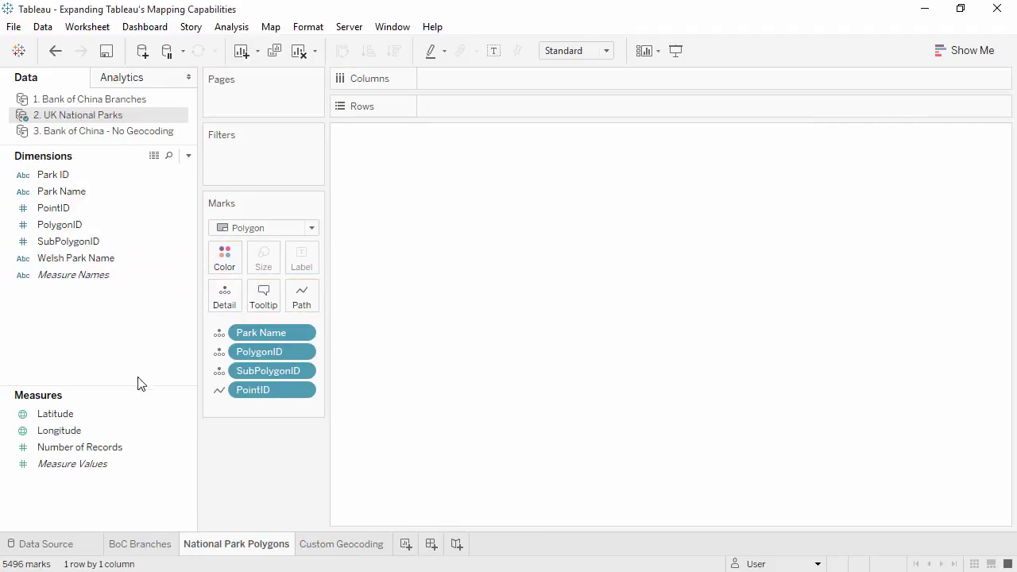
double_click(124, 414)
double_click(121, 429)
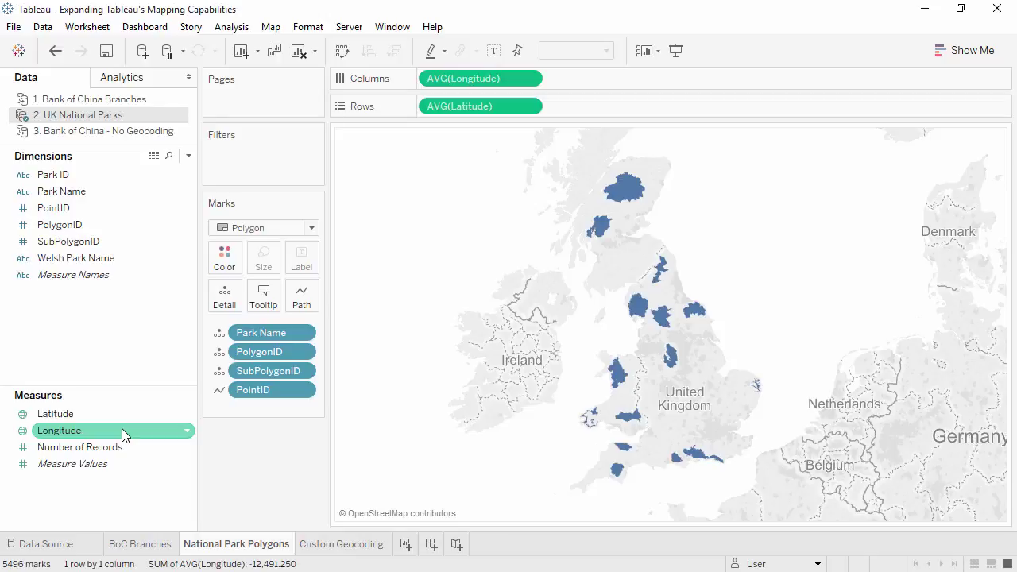
On the Custom Geocoding sheet, select the Bank of China - No Geocoding source and import custom geocoding from the Expanding Tableau's Mapping Capabilities folder
click(317, 545)
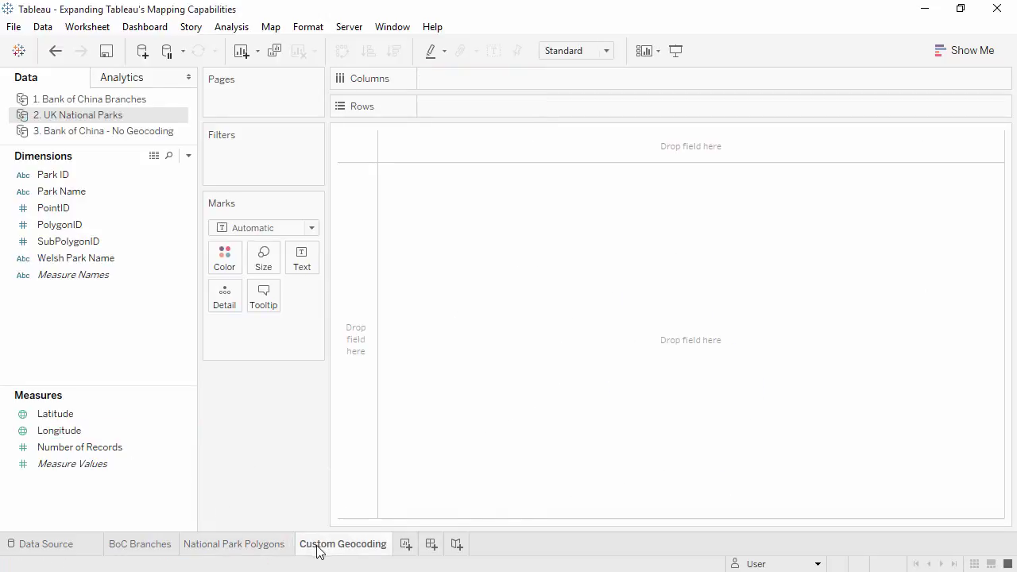
click(125, 131)
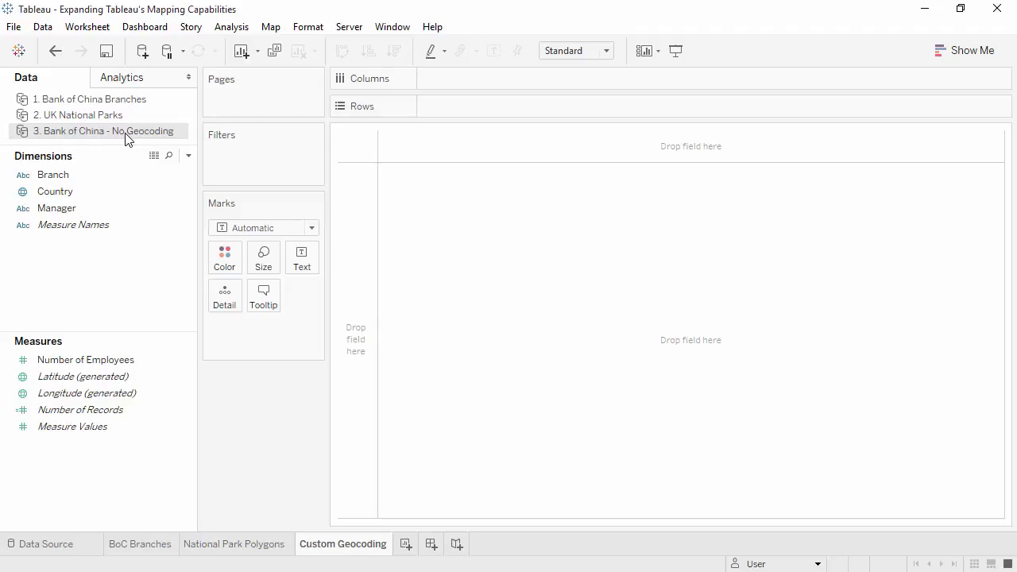
click(266, 28)
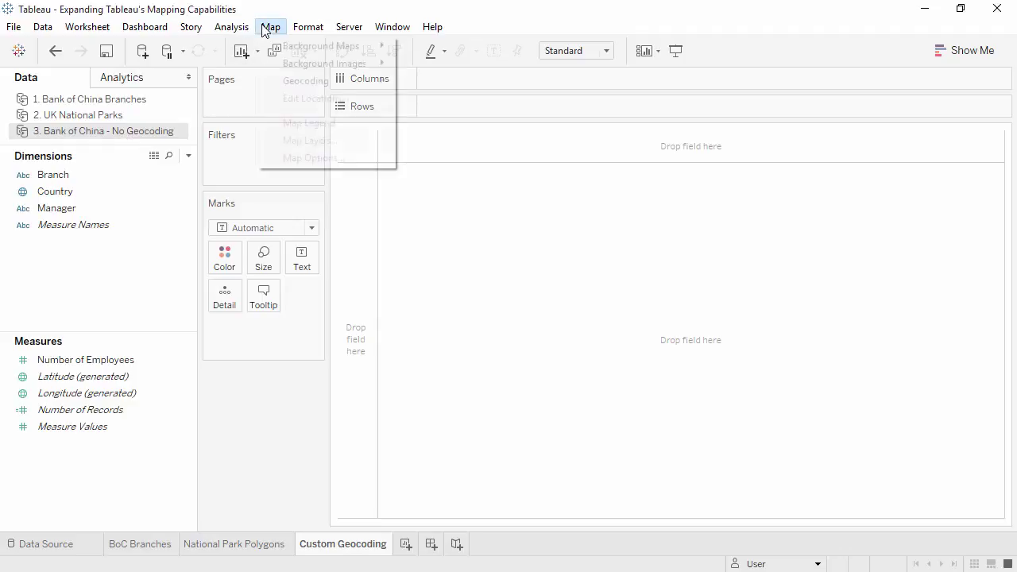
mouse_move(291, 84)
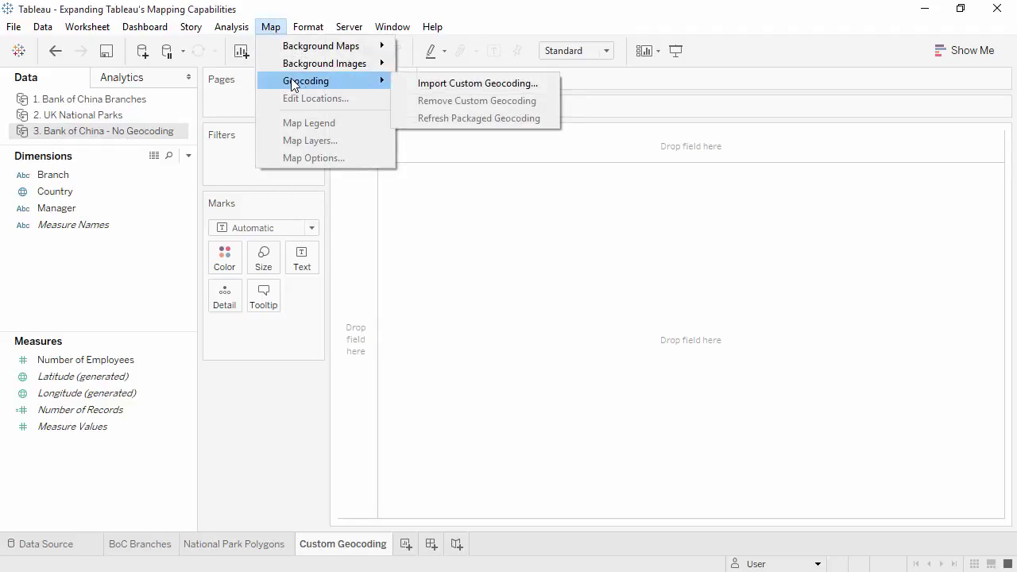
click(423, 85)
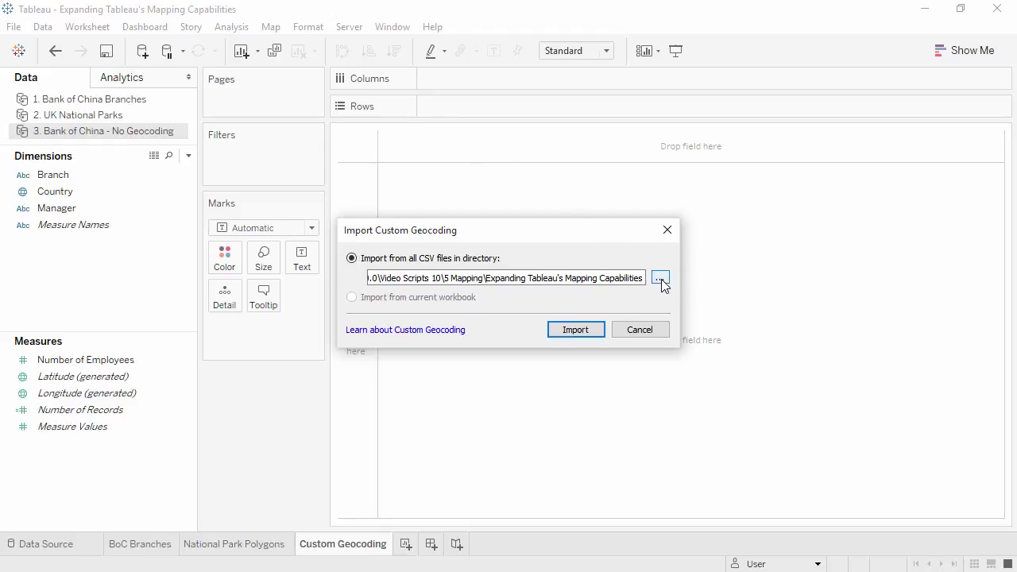
click(584, 332)
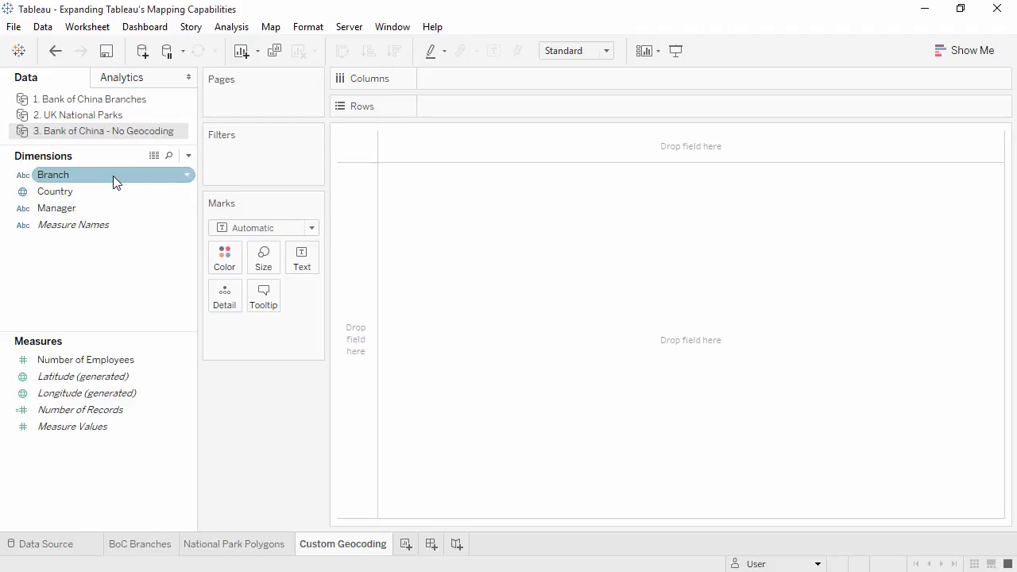
Assign the custom Branch geographic role to the Branch dimension
click(23, 176)
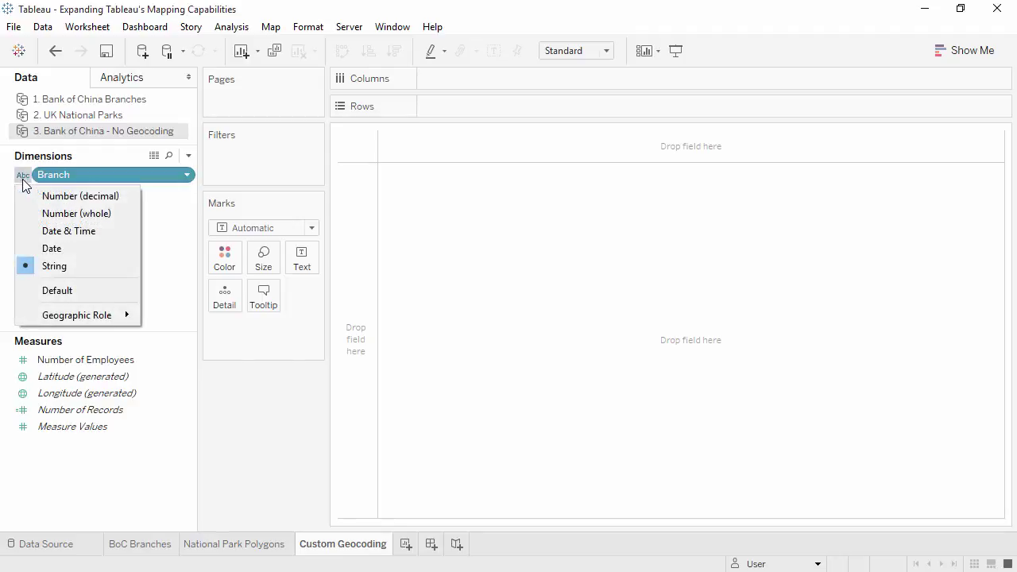
mouse_move(41, 316)
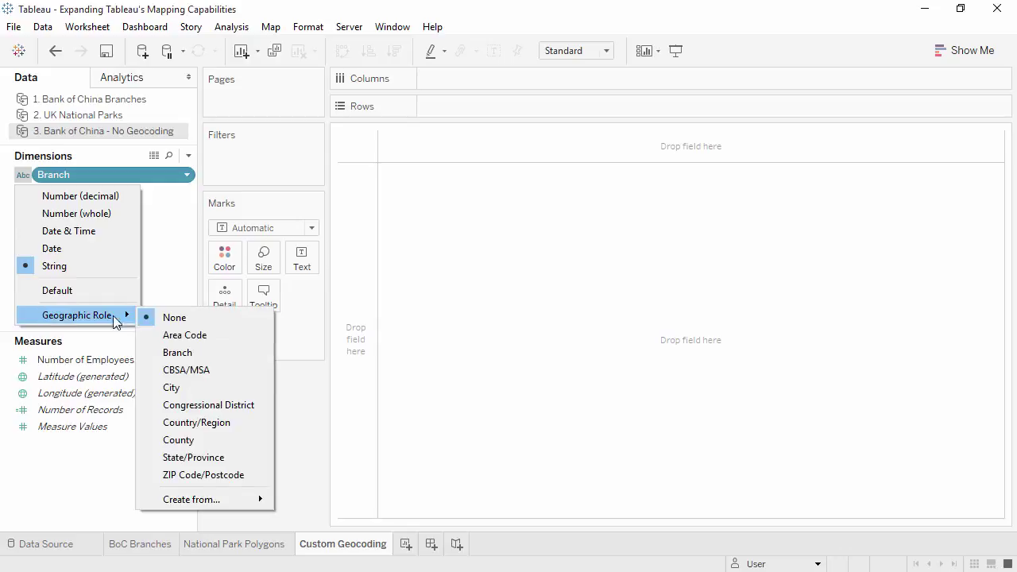
click(198, 353)
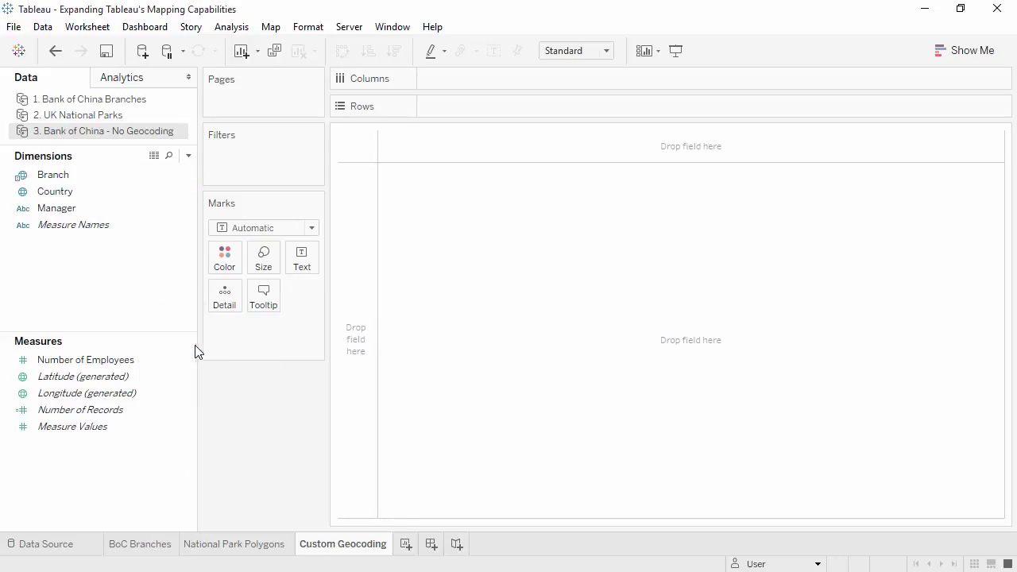
Plot Country on a map using the generated coordinates, and add Branch as a further level of detail
click(61, 197)
double_click(61, 195)
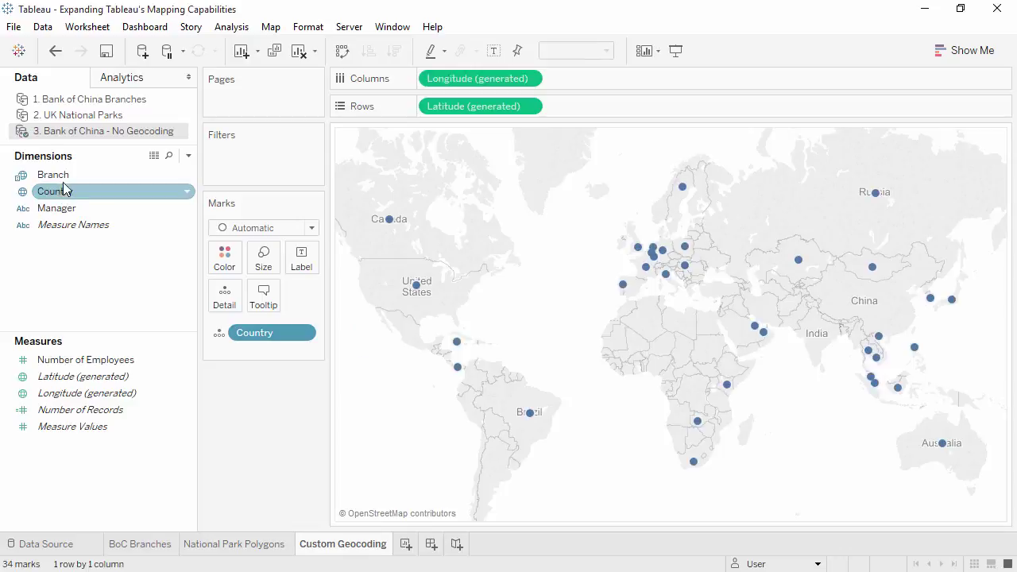
click(66, 181)
double_click(66, 181)
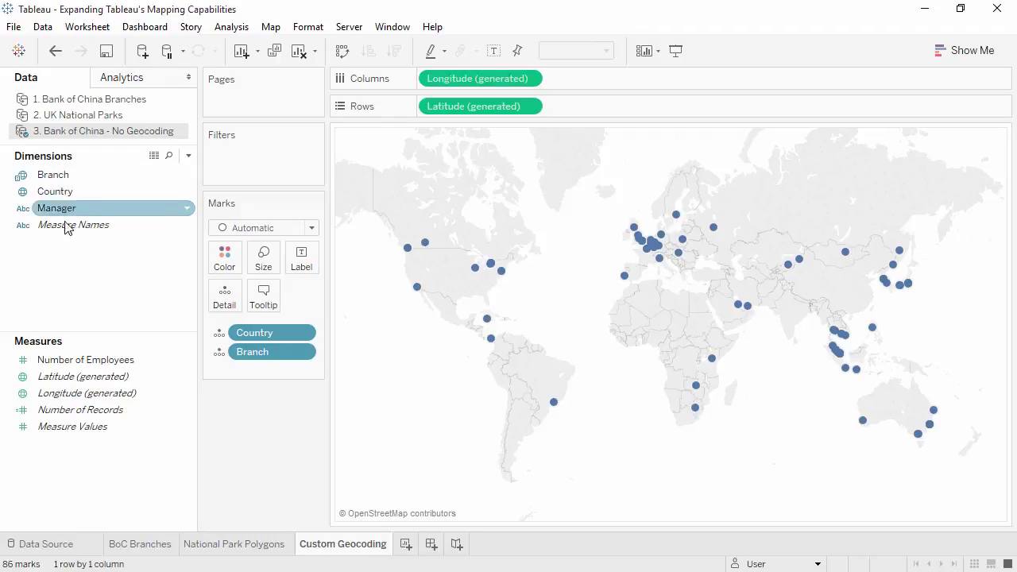
Color the branch marks by Number of Employees and label them with Manager
drag(70, 365, 221, 270)
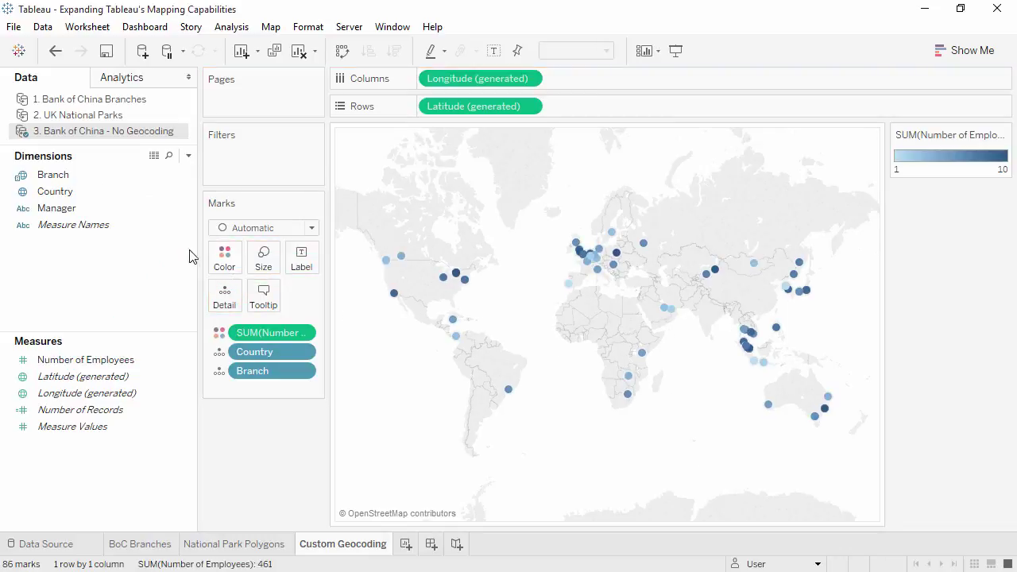
drag(86, 209, 303, 265)
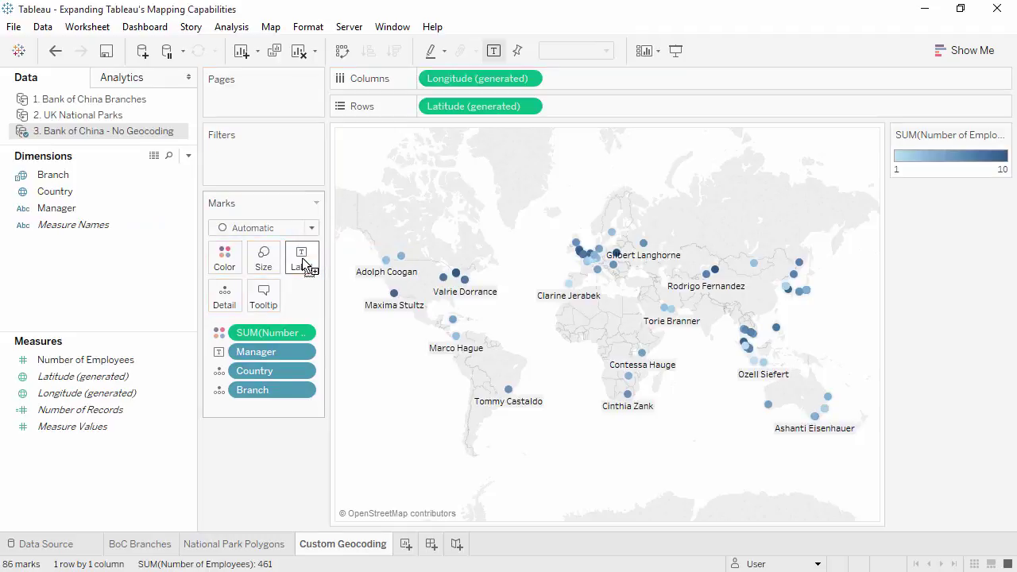